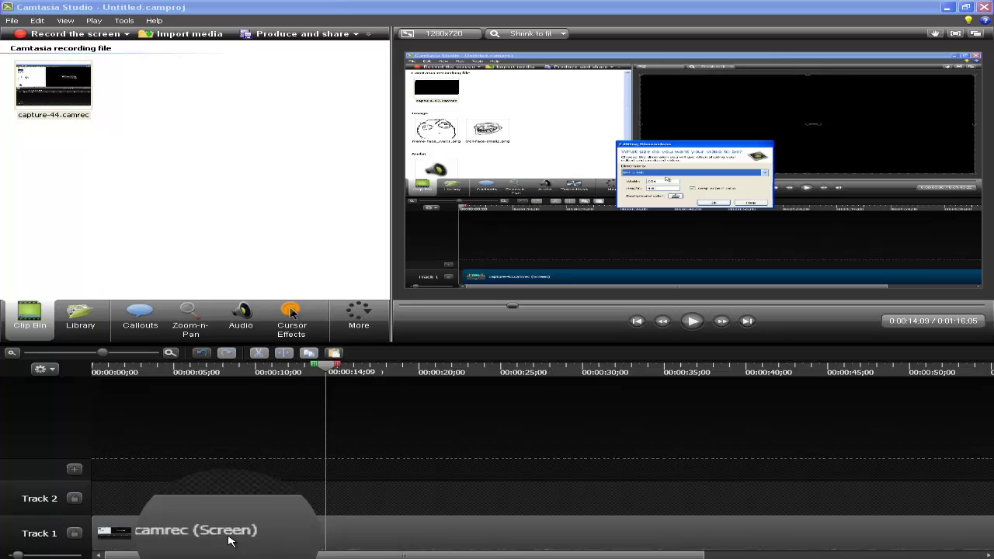
# Separate the capture clip's audio from its video, putting video on Track 1 and audio on Track 2.
pyautogui.rightClick(285, 532)
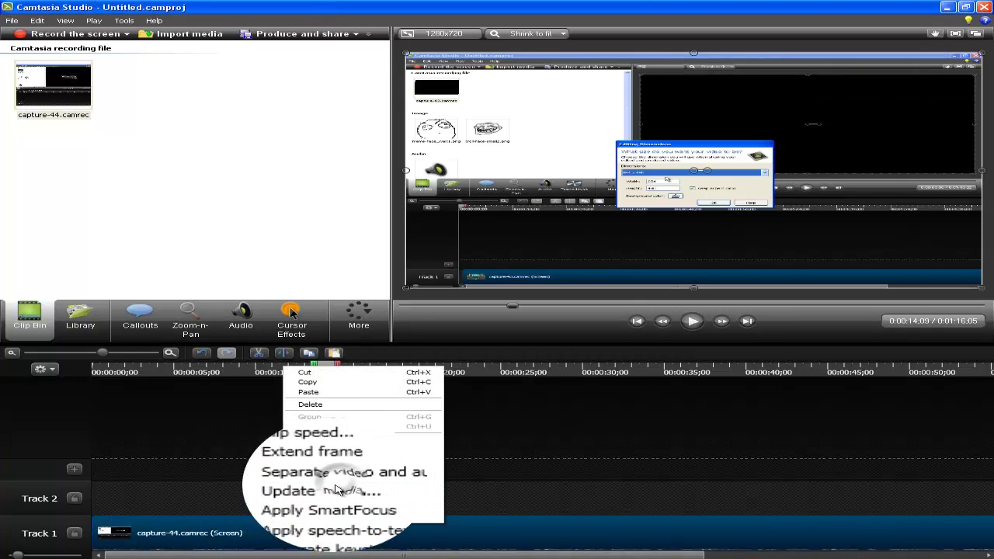
pyautogui.click(338, 486)
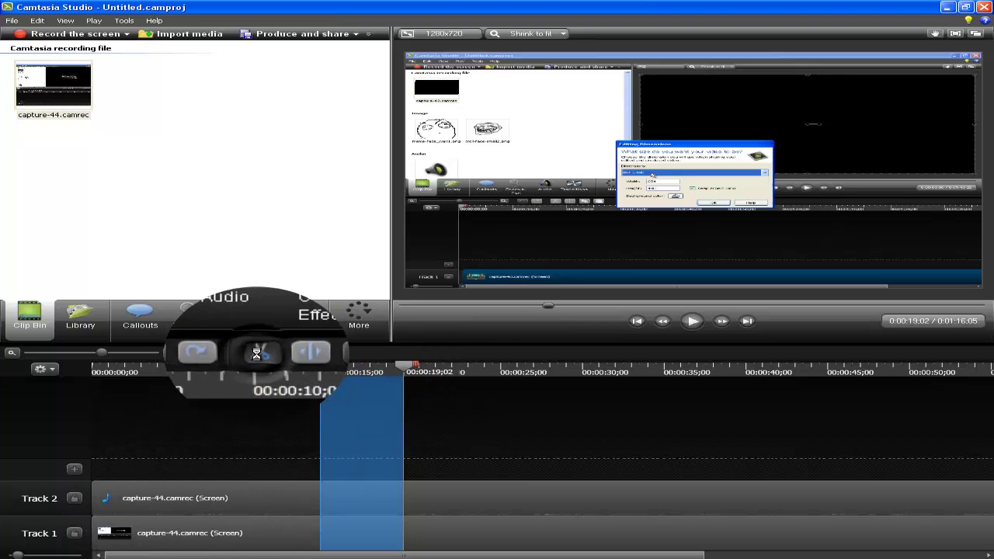
# Cut the marked stretch and the 0:08;24–0:11;08 span, then mark 0:05–0:07;03 for cutting.
pyautogui.click(259, 356)
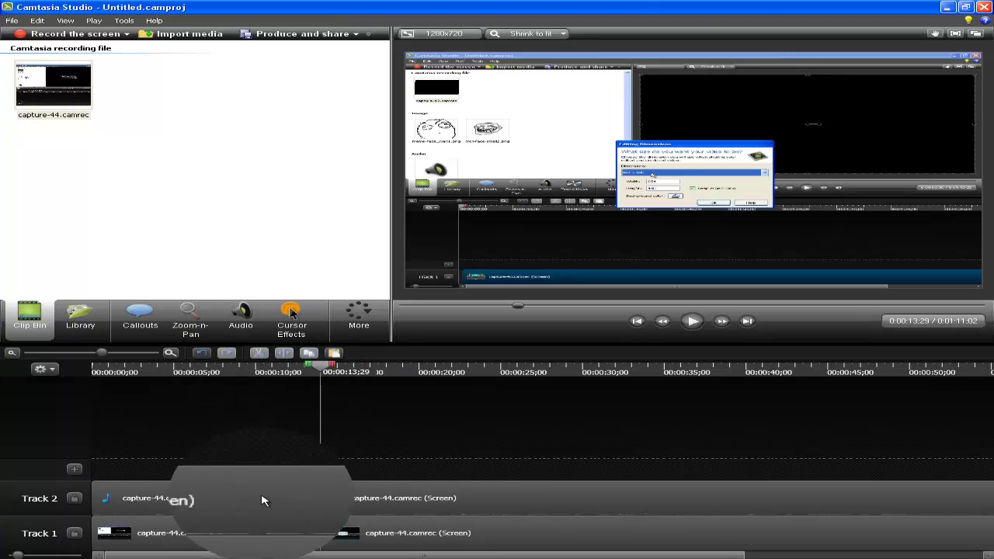
pyautogui.moveTo(278, 497); pyautogui.dragTo(312, 499)
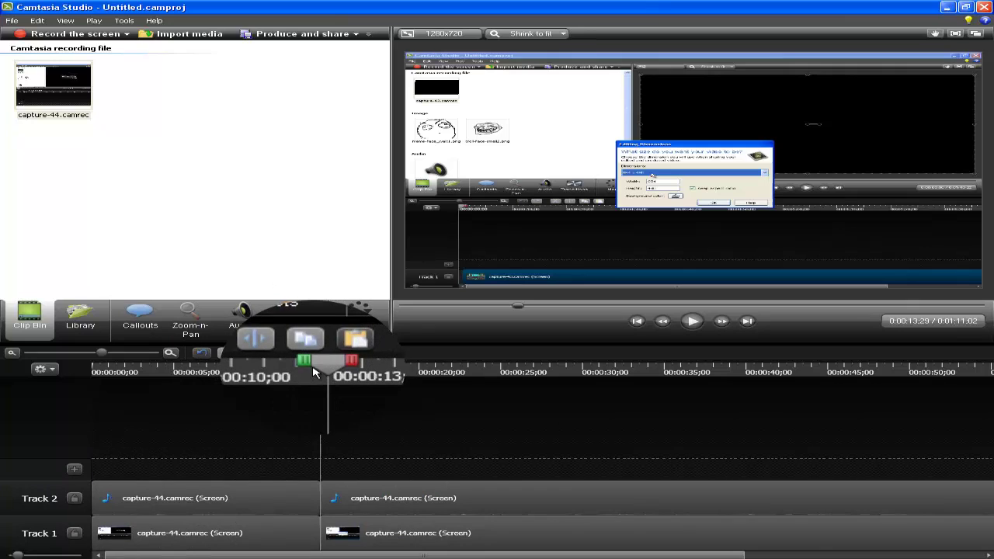
pyautogui.moveTo(319, 372); pyautogui.dragTo(236, 365)
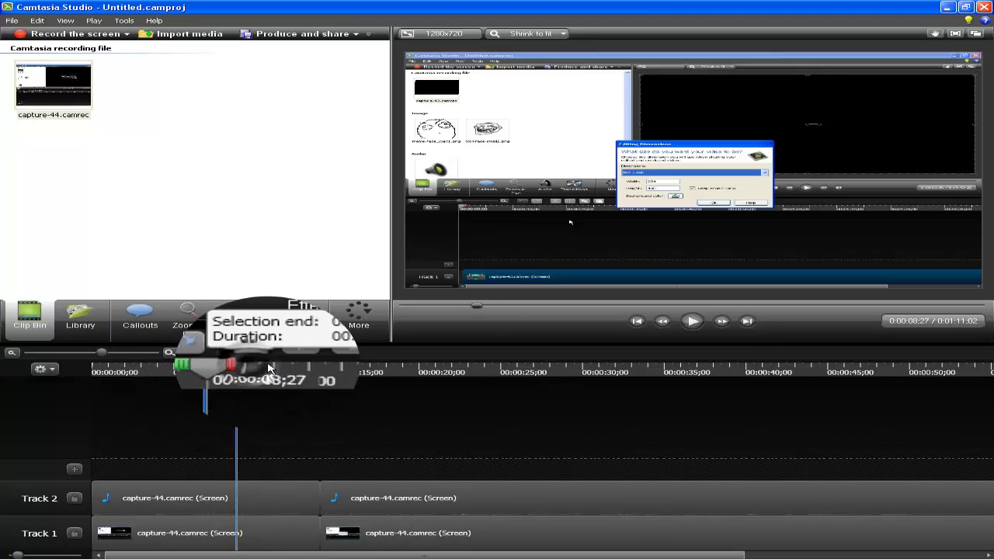
pyautogui.moveTo(250, 368); pyautogui.dragTo(278, 366)
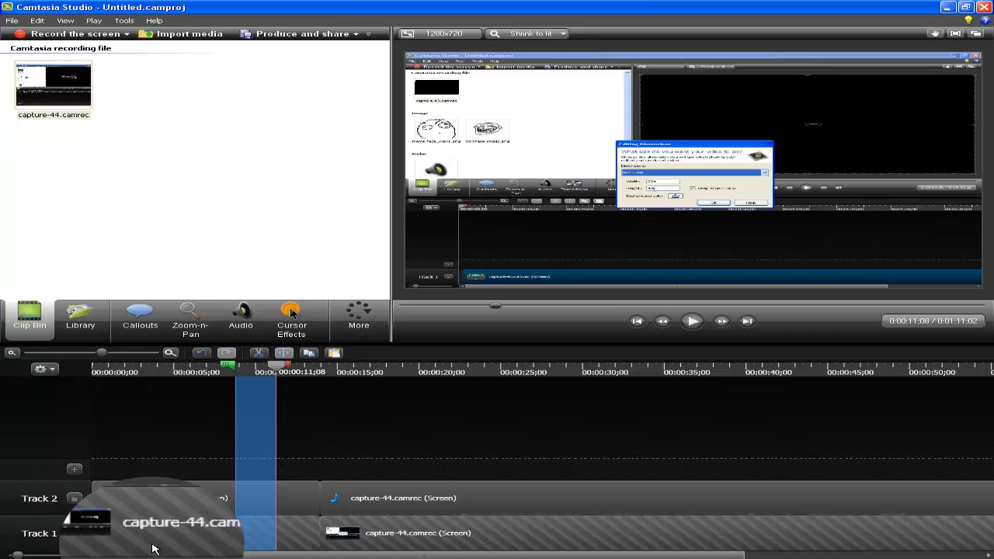
pyautogui.click(258, 358)
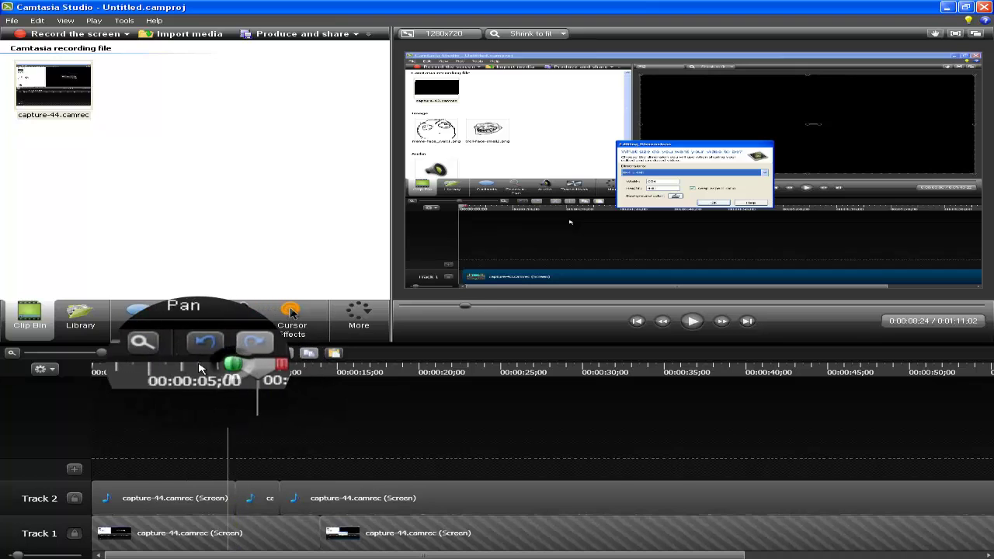
pyautogui.moveTo(200, 368); pyautogui.dragTo(184, 372)
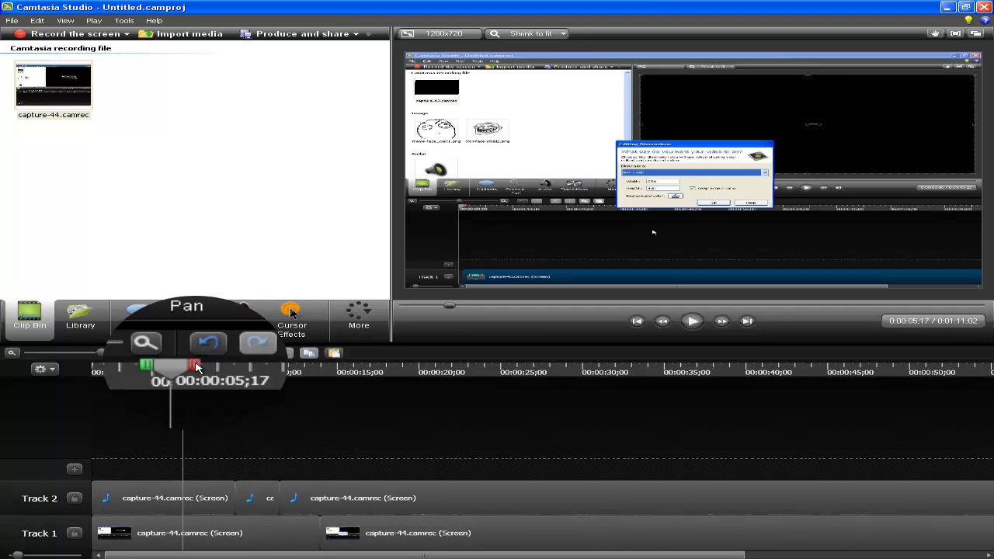
pyautogui.moveTo(197, 368); pyautogui.dragTo(209, 367)
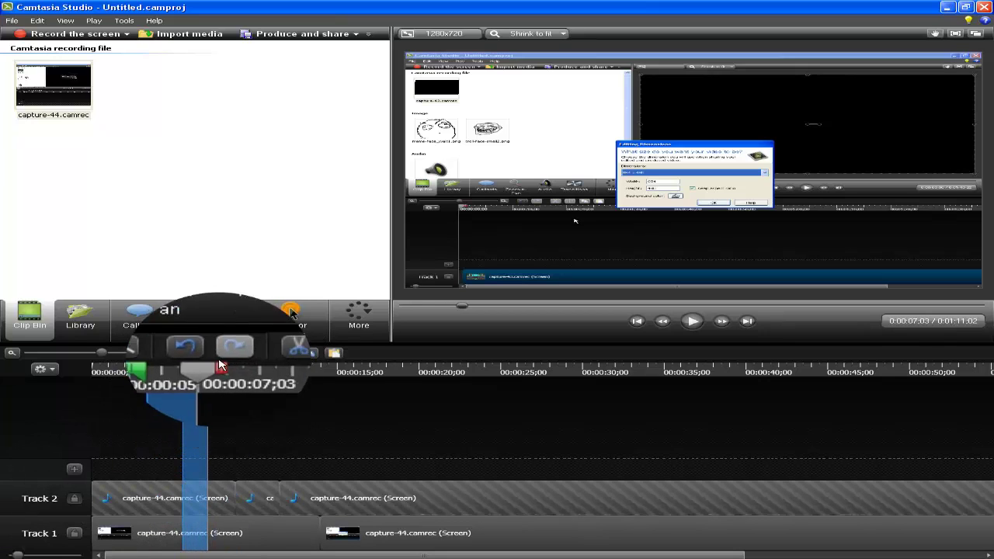
# Cut the 0:05–0:07;03 span and split the Track 1 video at 0:18.
pyautogui.click(257, 354)
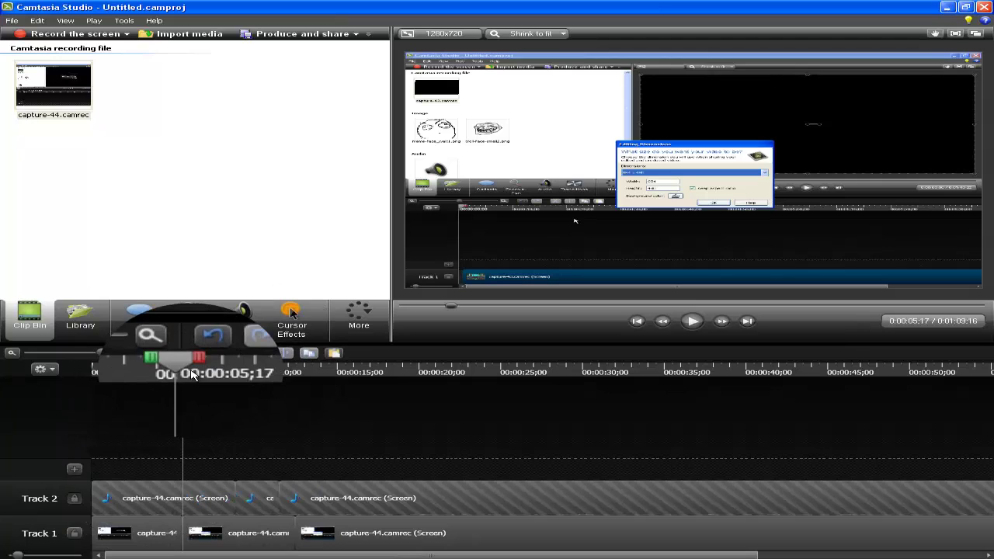
pyautogui.moveTo(420, 366); pyautogui.dragTo(387, 365)
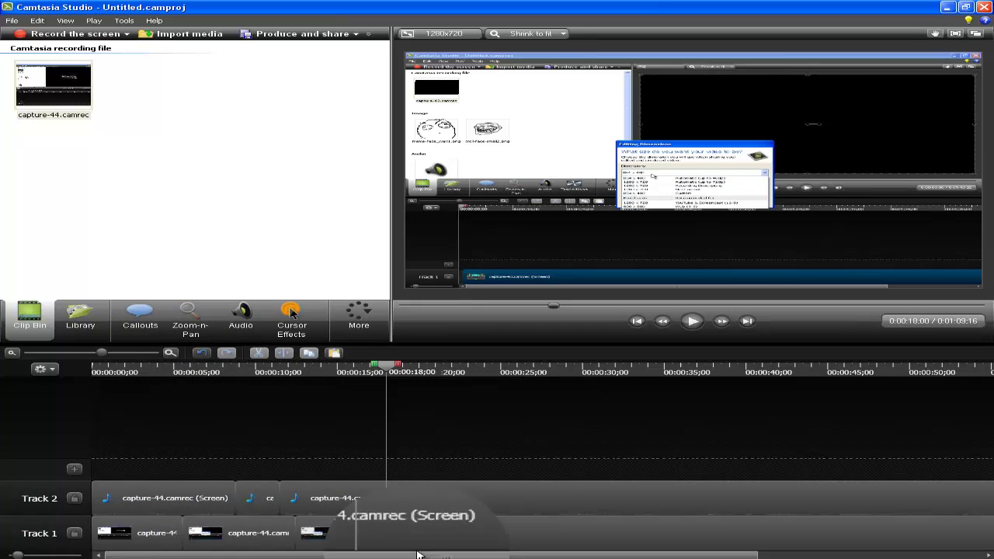
pyautogui.click(397, 540)
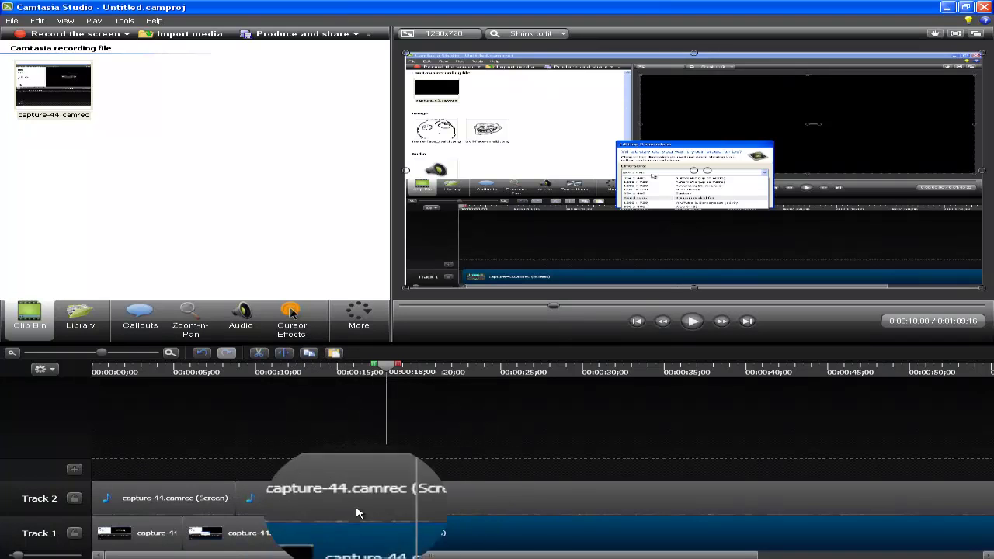
pyautogui.click(283, 355)
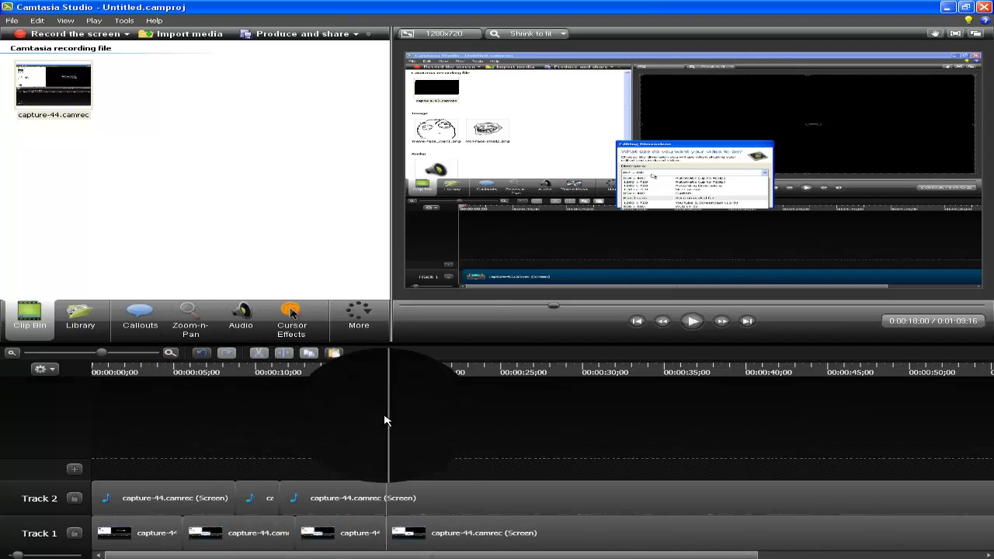
# Split the Track 1 video at 0:22;08 and drag the short piece between splits toward another track.
pyautogui.moveTo(389, 374); pyautogui.dragTo(451, 375)
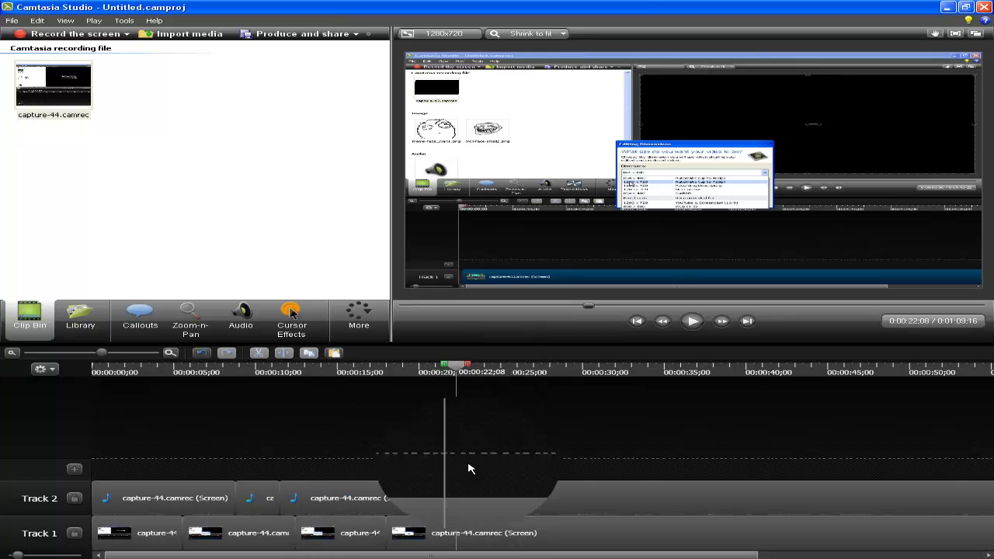
pyautogui.click(493, 533)
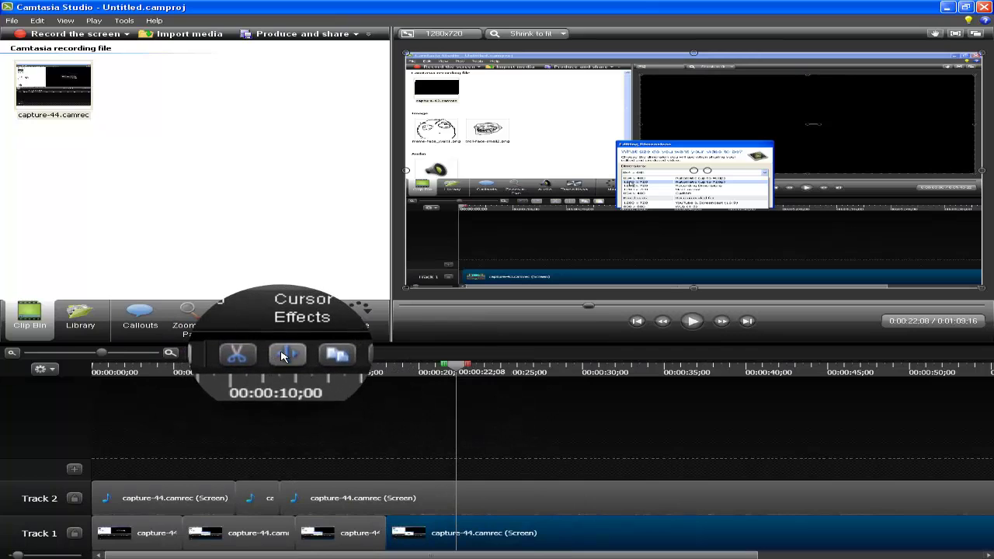
pyautogui.click(282, 355)
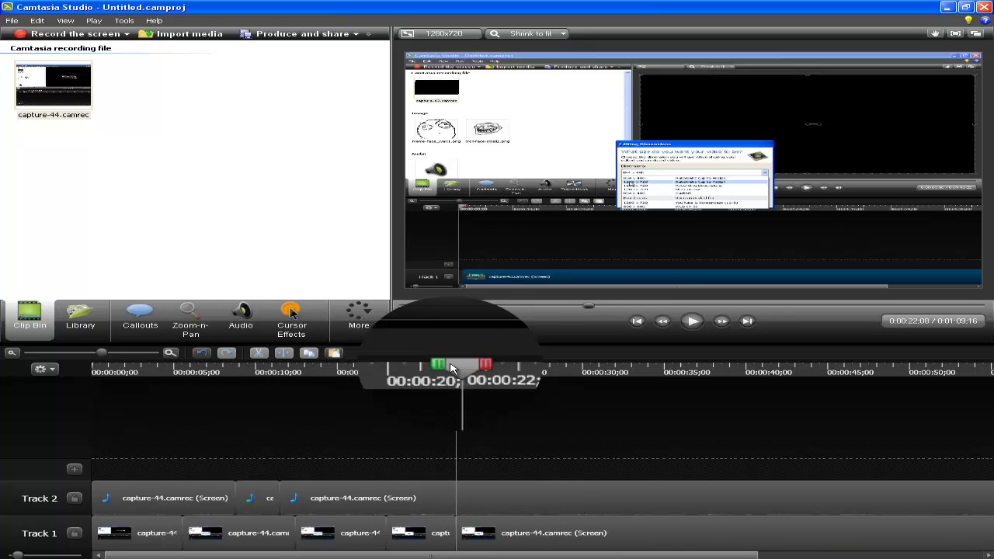
pyautogui.moveTo(459, 366); pyautogui.dragTo(519, 369)
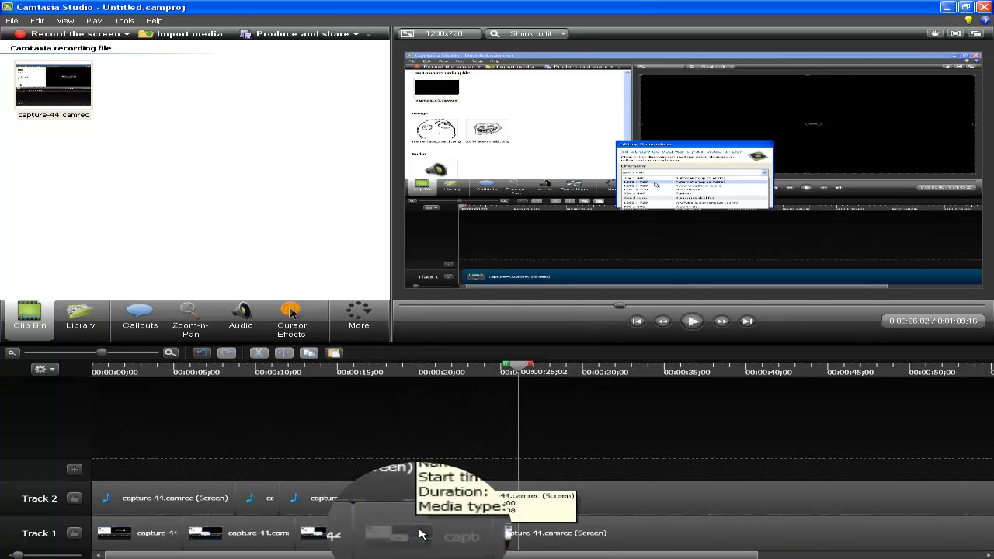
pyautogui.click(425, 527)
pyautogui.moveTo(425, 528)
pyautogui.mouseDown()
pyautogui.moveTo(423, 456)
pyautogui.moveTo(410, 536)
pyautogui.mouseUp()
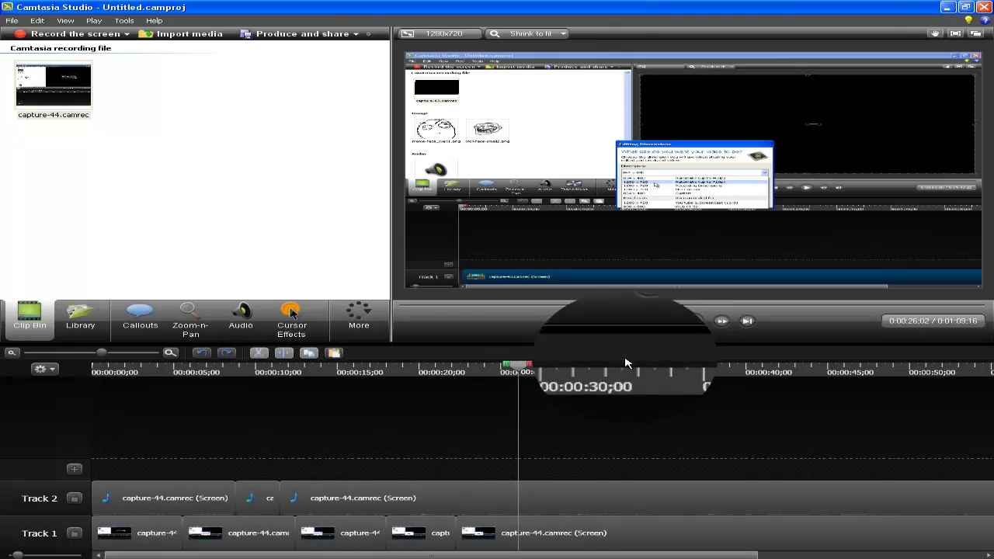
# Split the long Track 2 audio clip at 0:26;02.
pyautogui.click(398, 495)
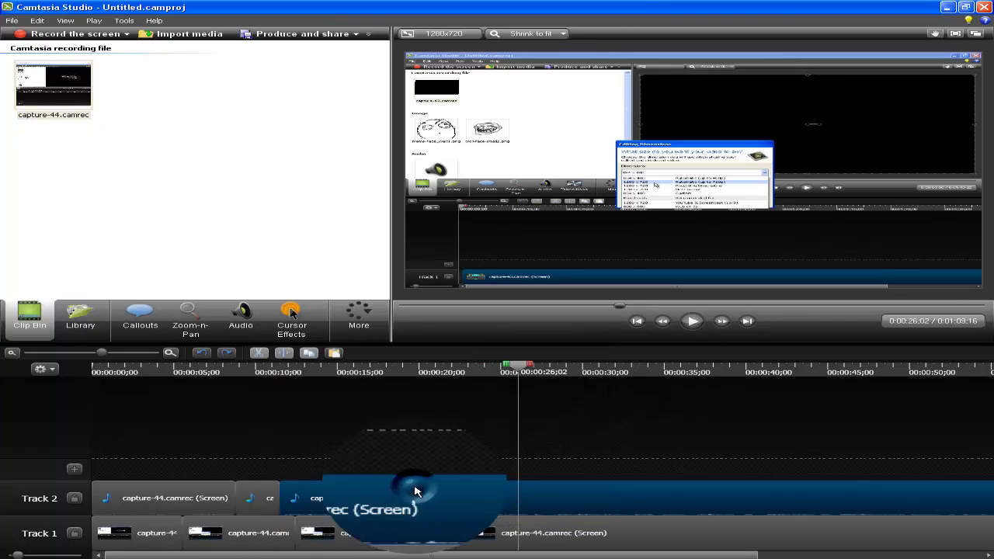
pyautogui.click(79, 504)
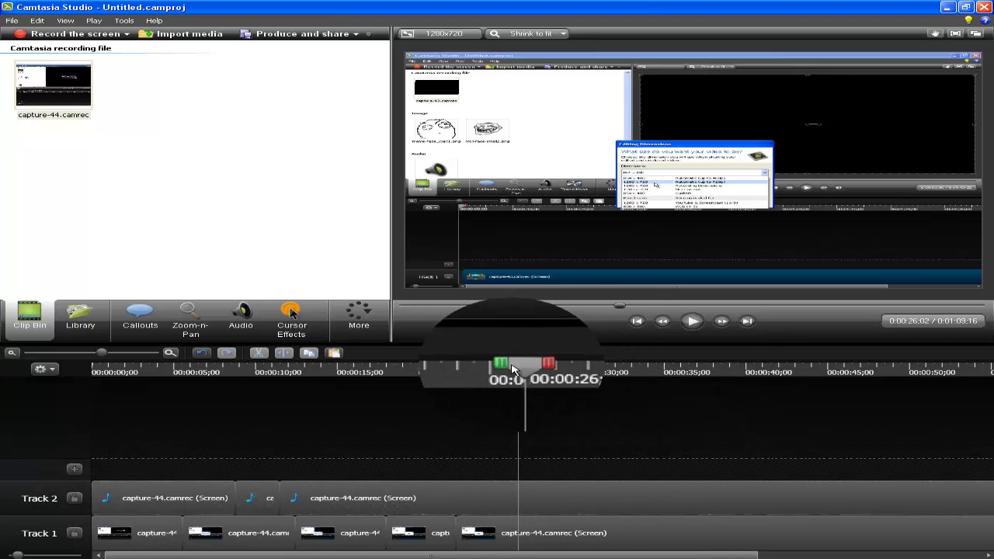
pyautogui.click(560, 501)
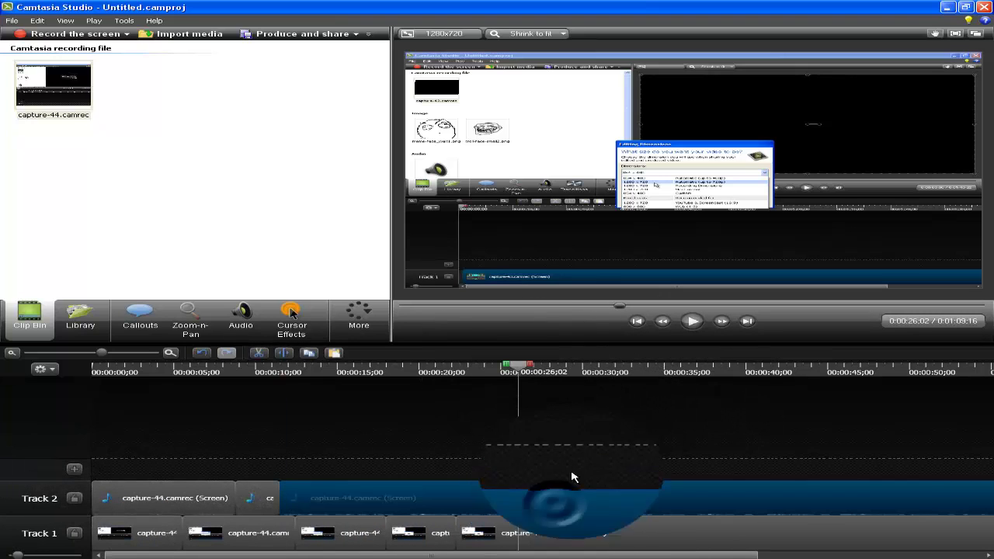
pyautogui.click(283, 352)
# Split the Track 2 audio again at 0:29;16 and move the short piece onto a new track.
pyautogui.moveTo(518, 376); pyautogui.dragTo(576, 376)
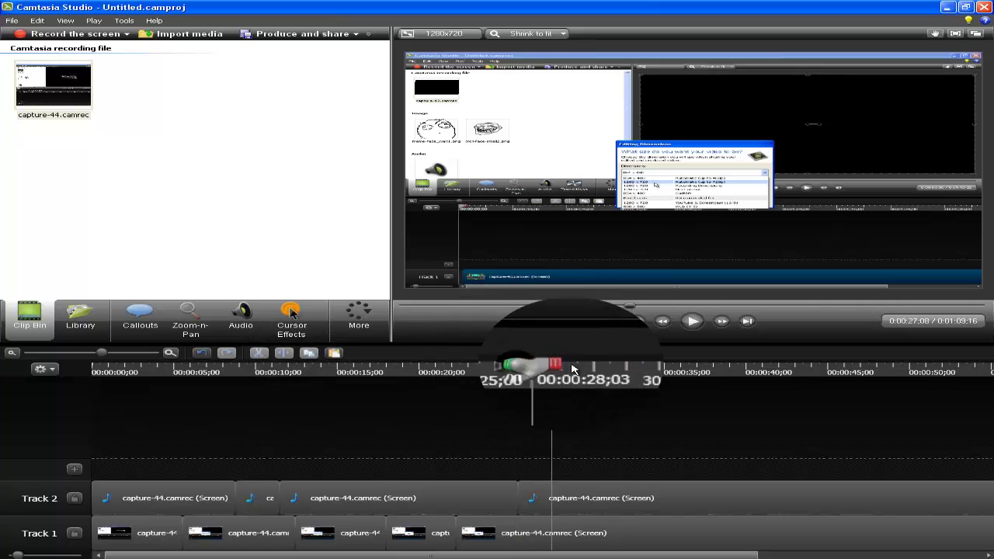
pyautogui.click(564, 502)
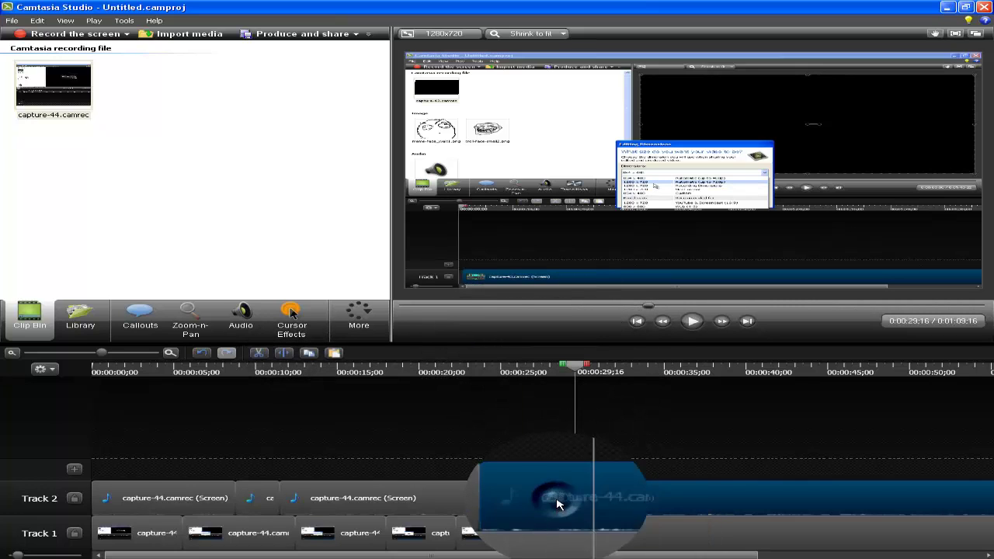
pyautogui.click(283, 353)
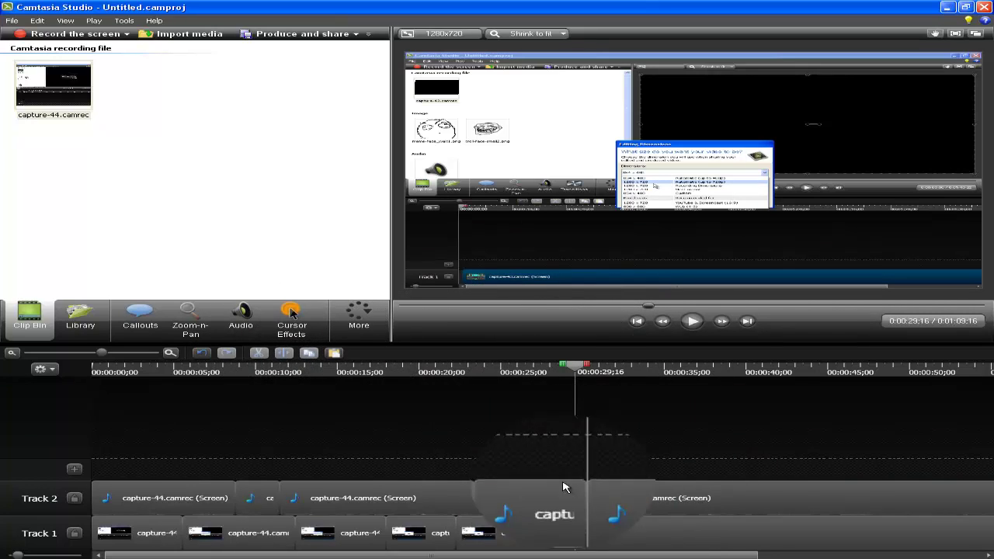
pyautogui.moveTo(576, 364); pyautogui.dragTo(724, 379)
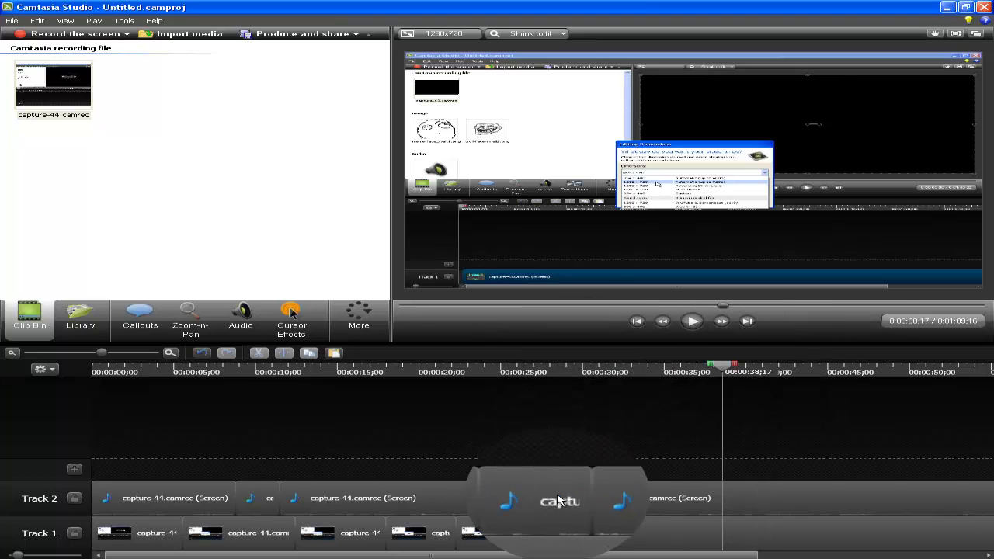
pyautogui.moveTo(553, 498)
pyautogui.mouseDown()
pyautogui.moveTo(594, 449)
pyautogui.moveTo(560, 474)
pyautogui.mouseUp()
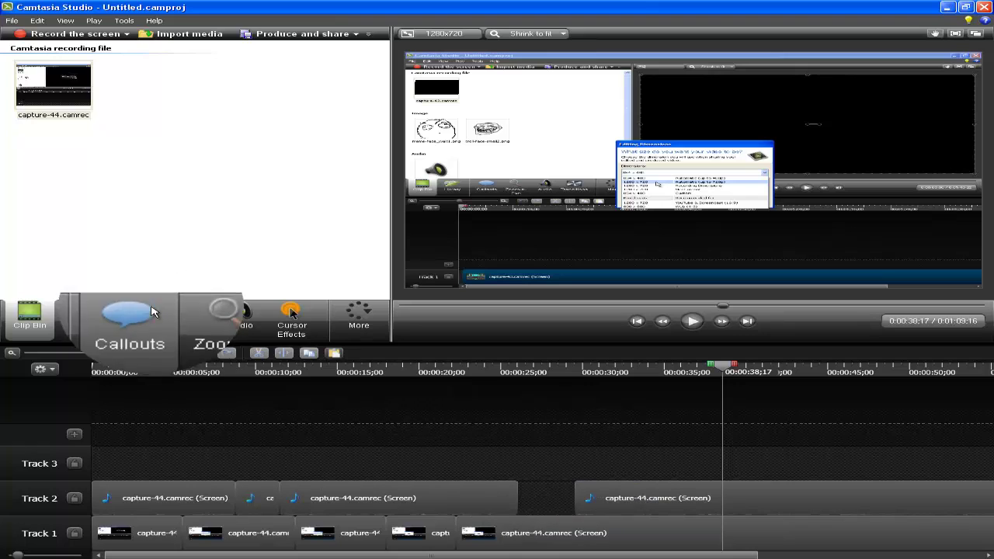
pyautogui.click(206, 357)
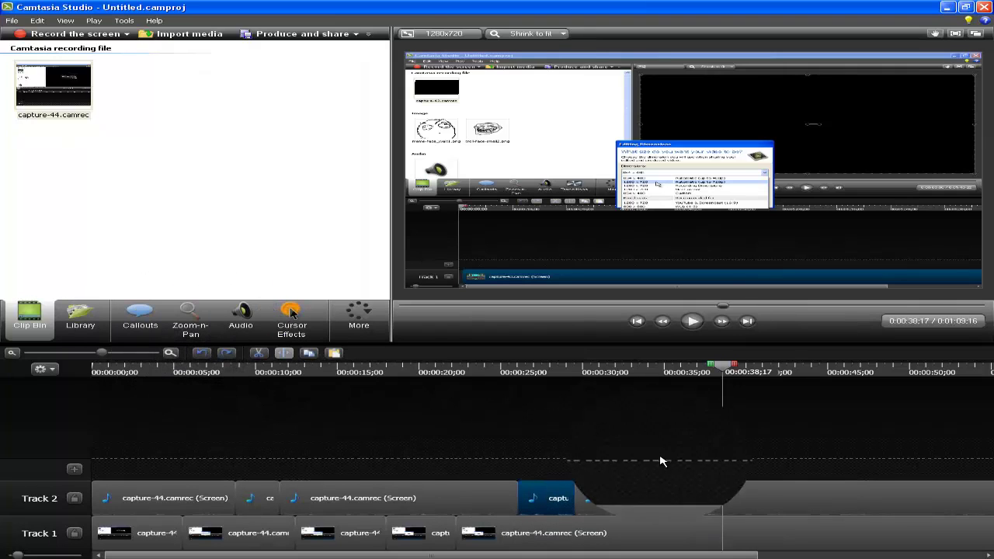
pyautogui.moveTo(720, 374); pyautogui.dragTo(582, 367)
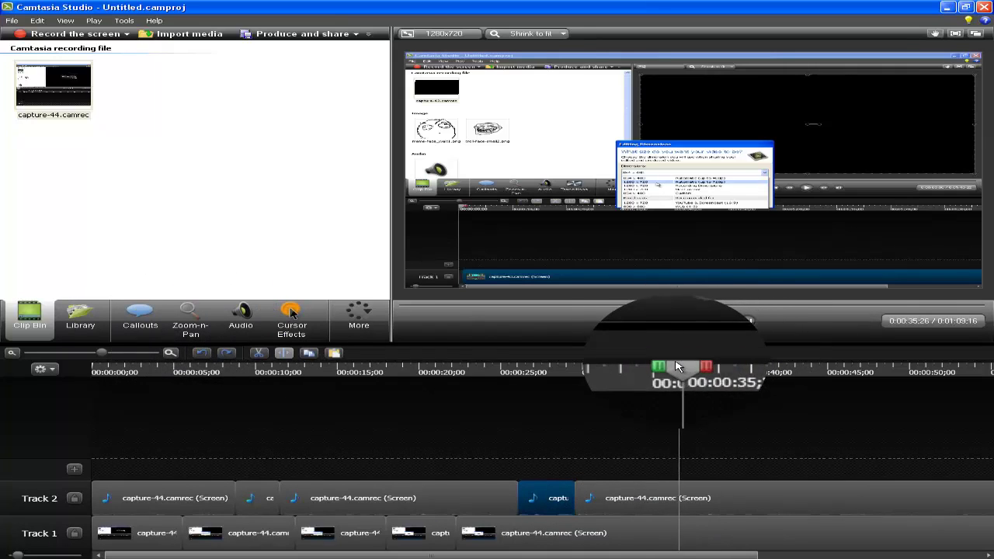